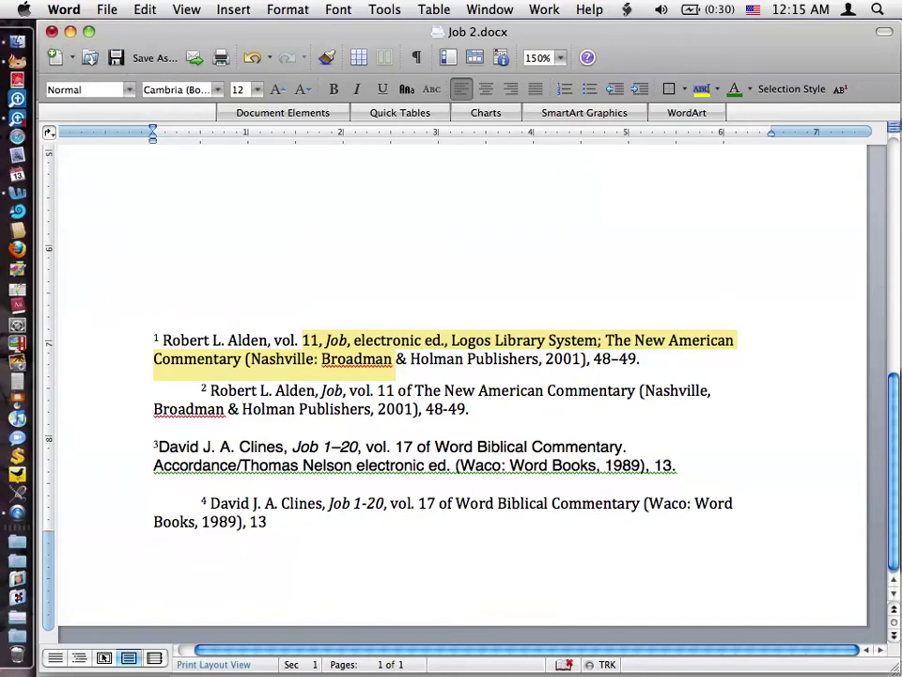
Switch from Word to Logos Bible Software 4, showing The New American Commentary at Job 1:2.
click(26, 122)
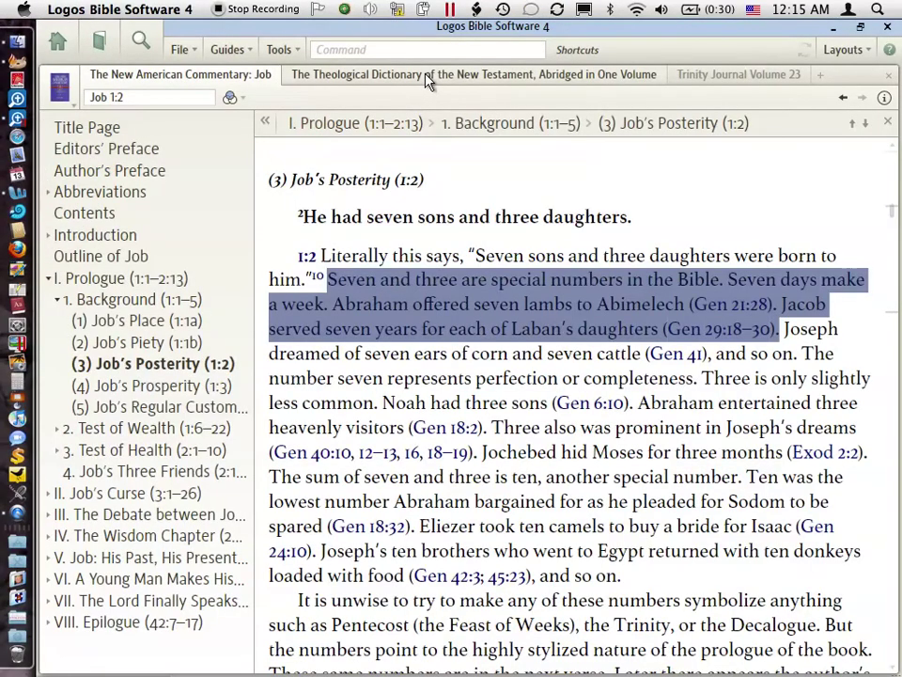
Copy the "In a world perishing through erōs" passage from the Theological Dictionary's love article.
click(426, 81)
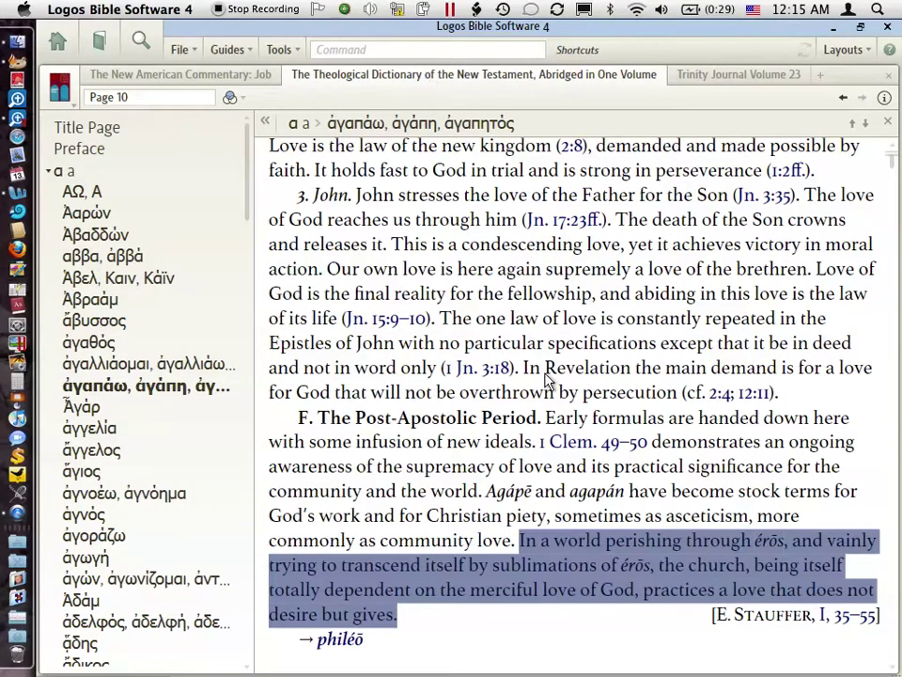
right_click(574, 568)
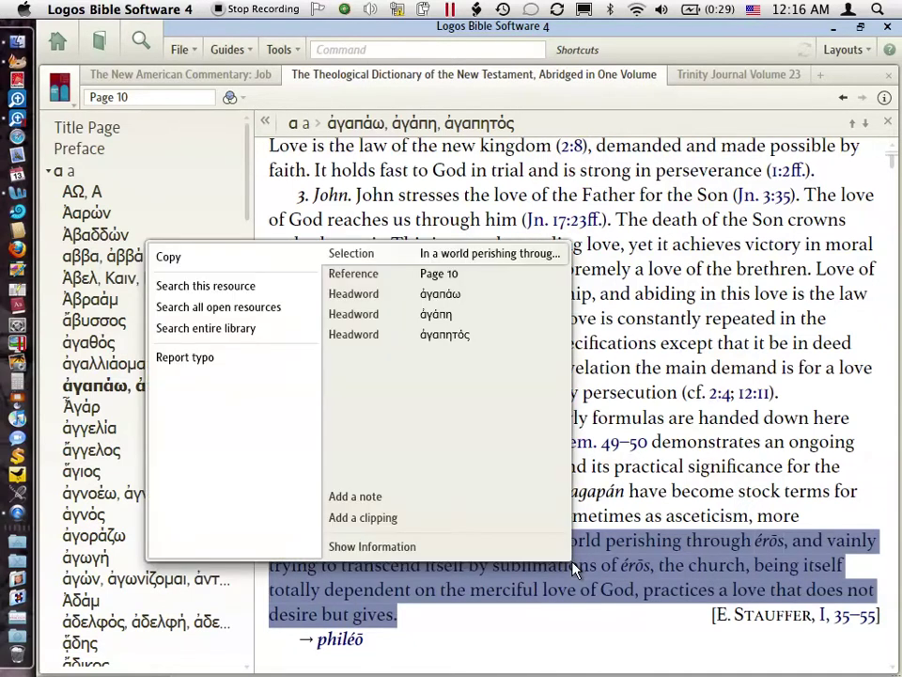
click(162, 258)
key(super+Tab)
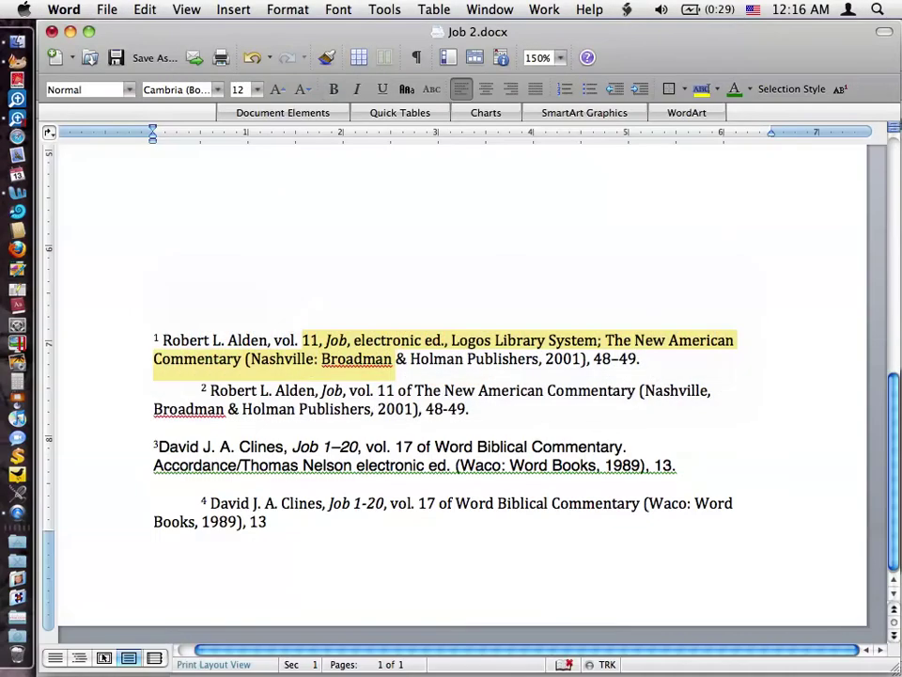
Cycle through the open applications and return to the Word document.
click(489, 9)
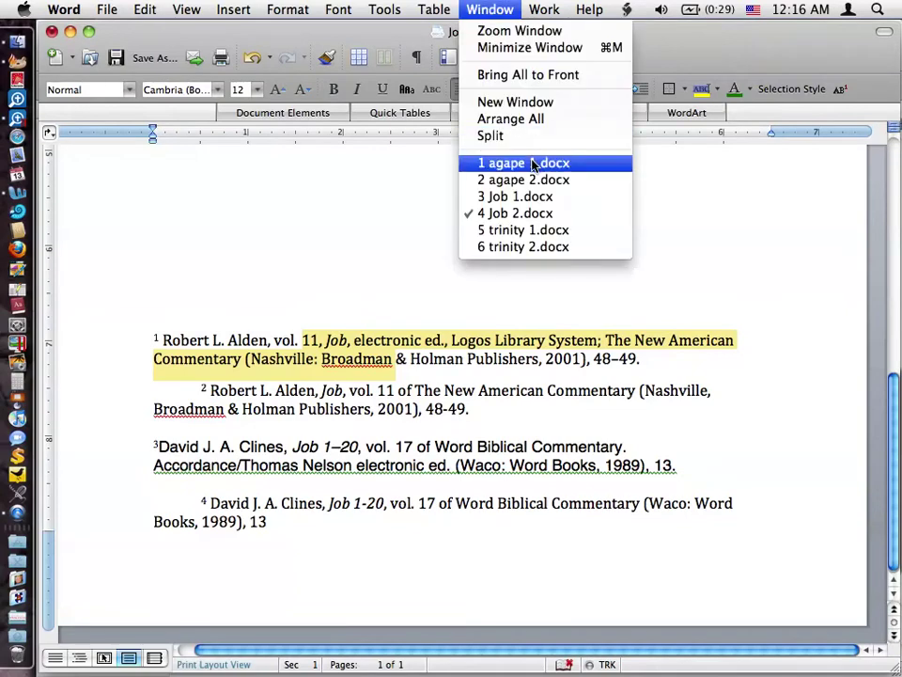
key(super+Tab)
key(super+Tab)
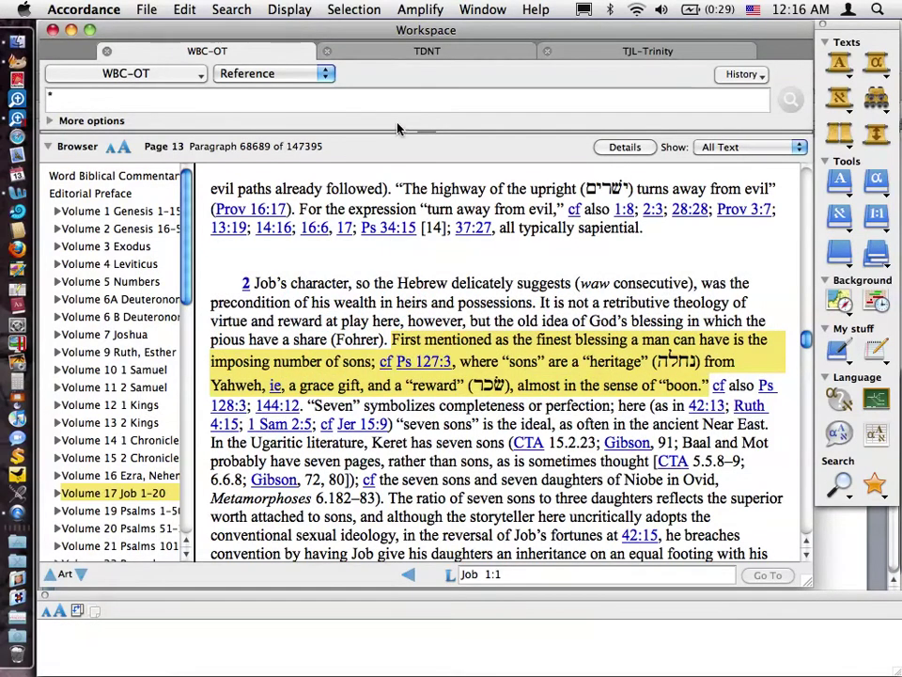
key(super+Tab)
key(super+Tab)
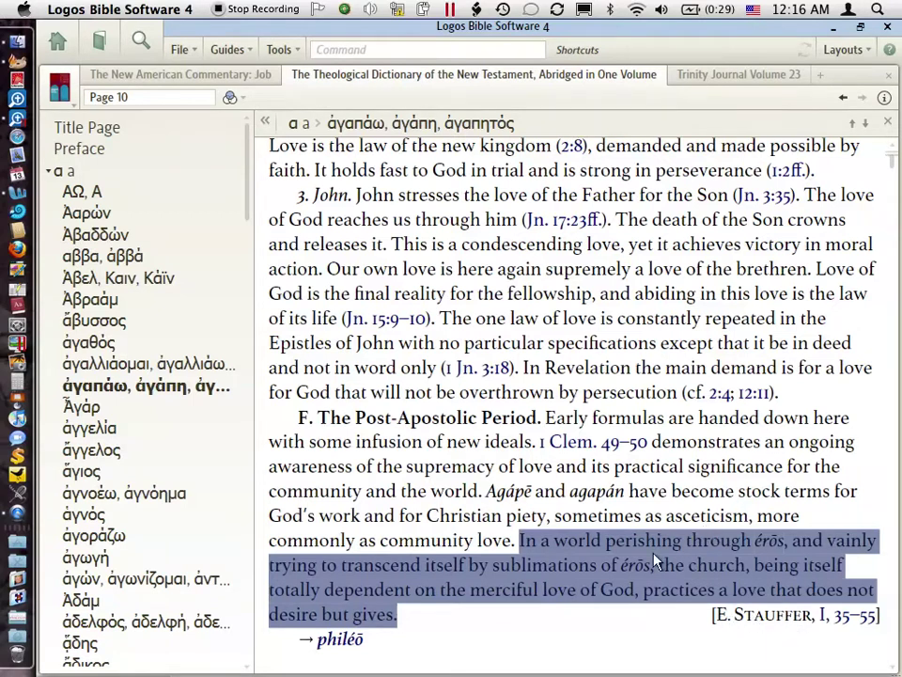
key(super+Tab)
key(super+Tab)
key(super+Tab)
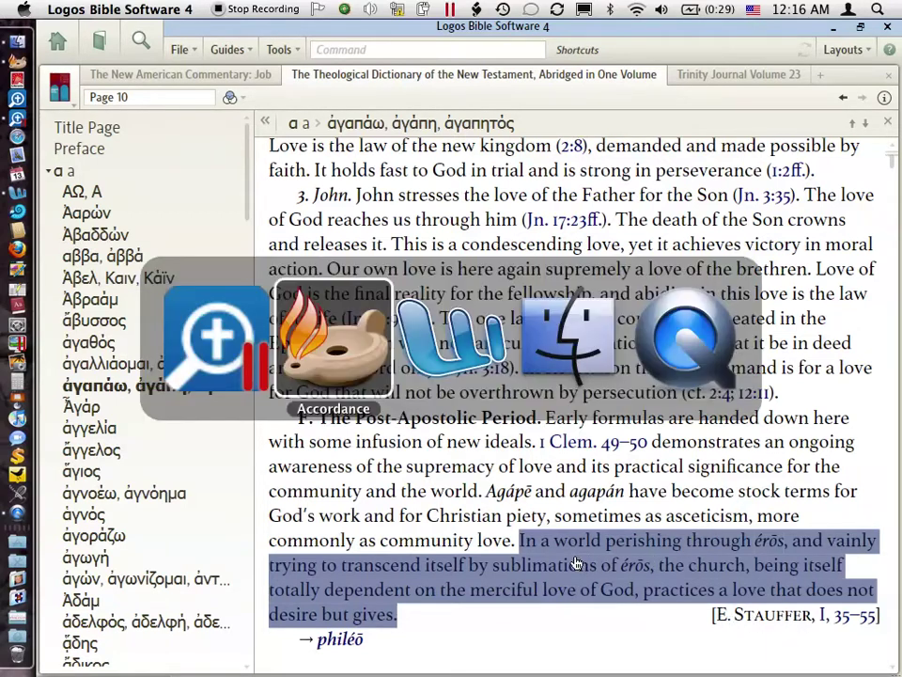
key(super+shift+Tab)
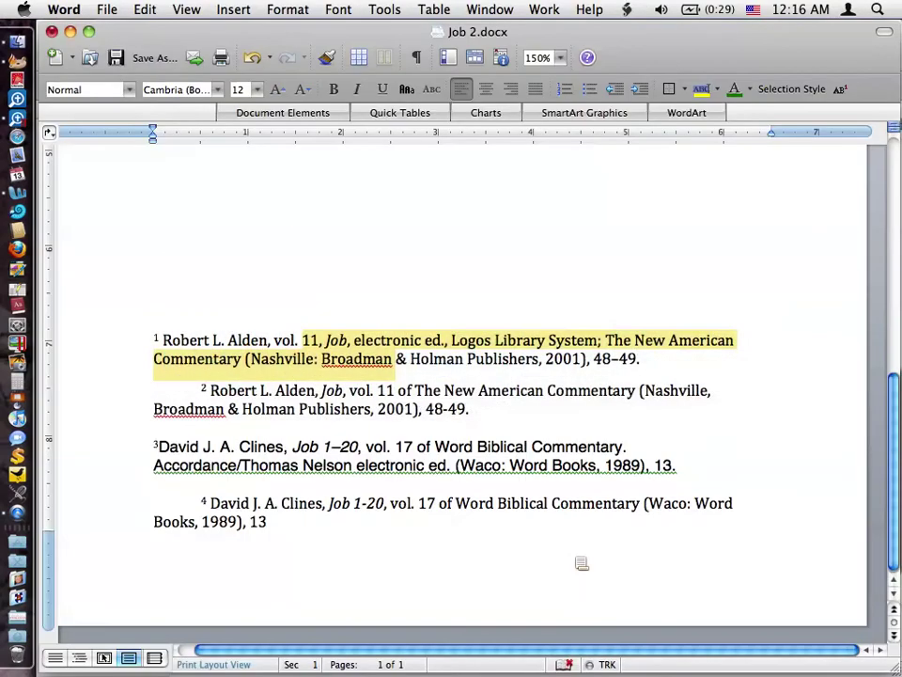
Paste the Logos passage into agape 1.docx and check its Theological Dictionary of the New Testament footnote.
click(489, 10)
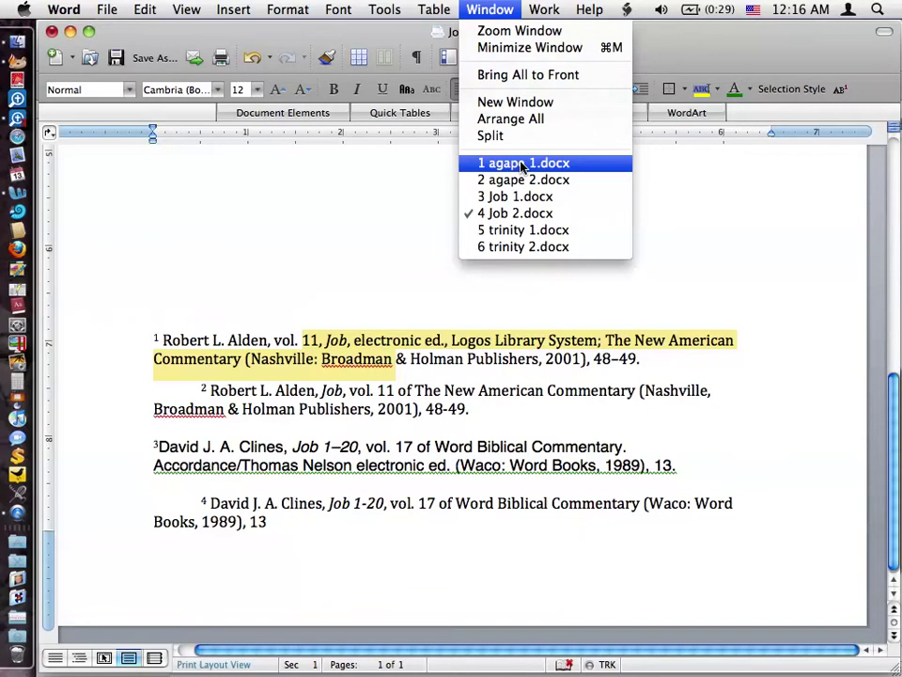
click(522, 167)
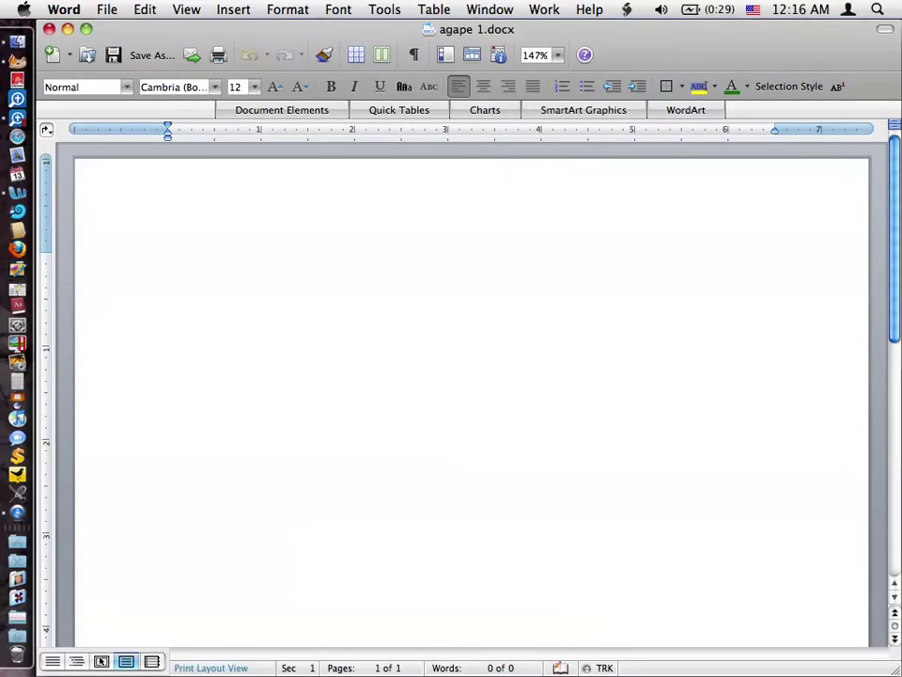
key(super+v)
scroll(470, 376, down, 5)
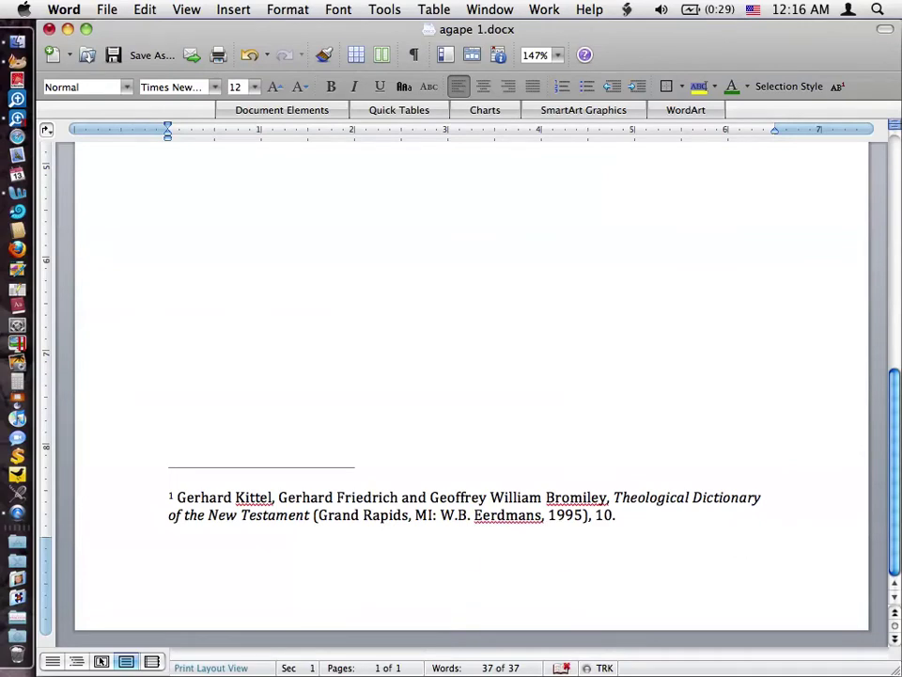
key(super+Tab)
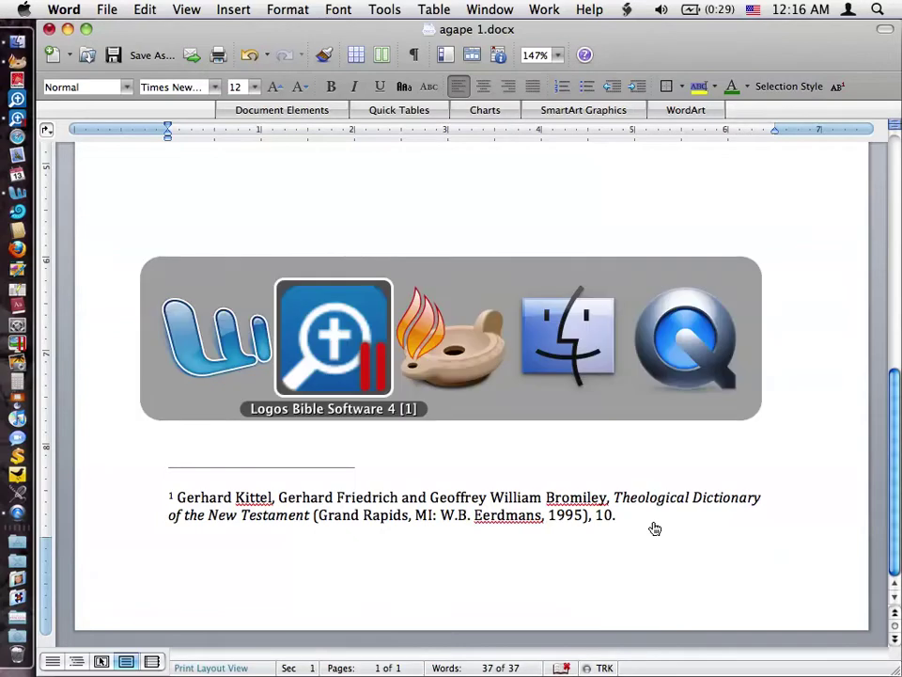
Copy the marked ἀγαπάω passage from Accordance's TDNT entry as a citation.
key(super+Tab)
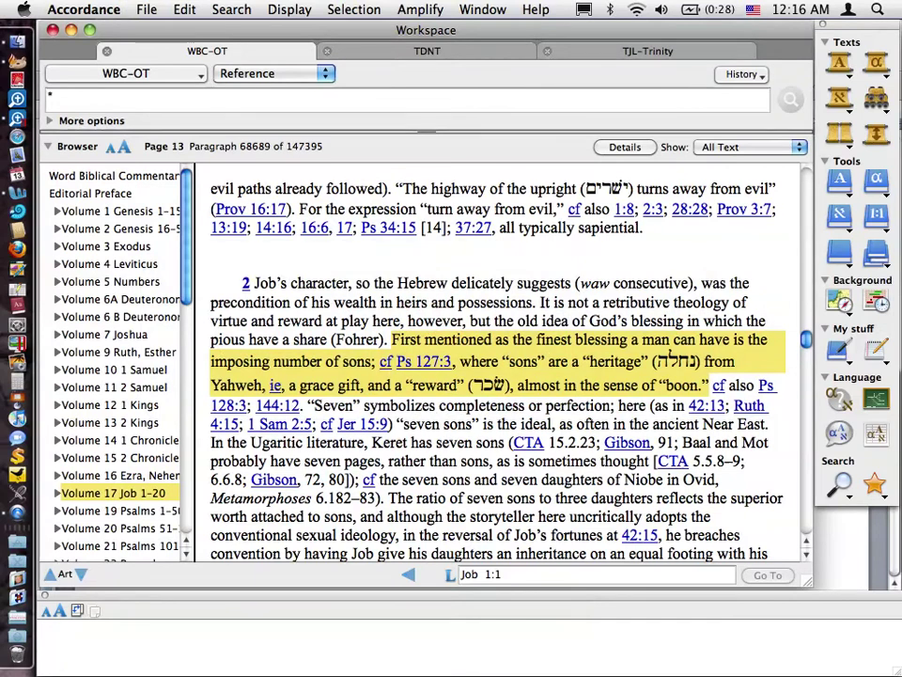
click(389, 52)
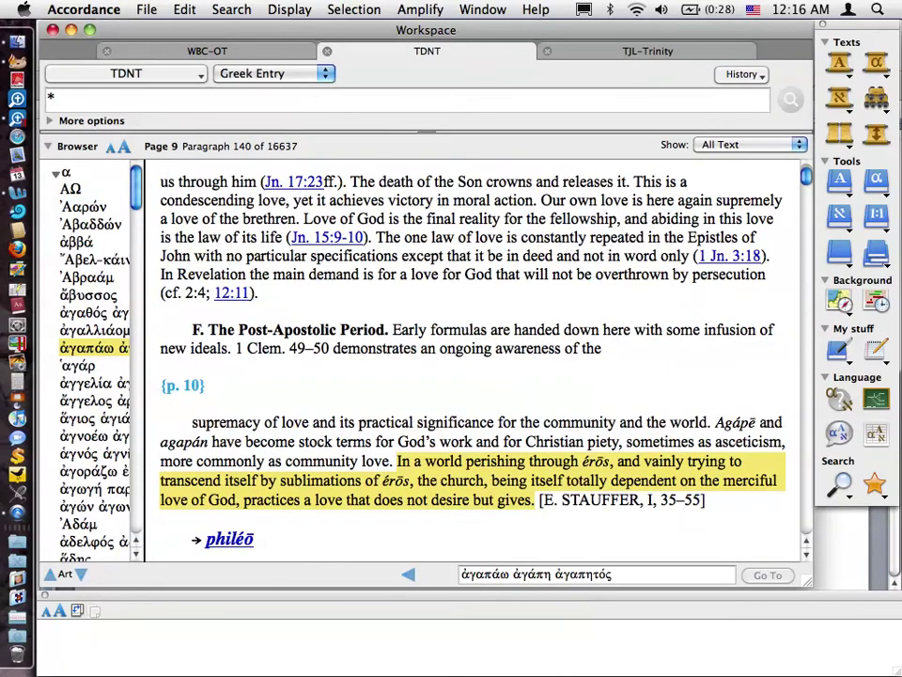
right_click(460, 487)
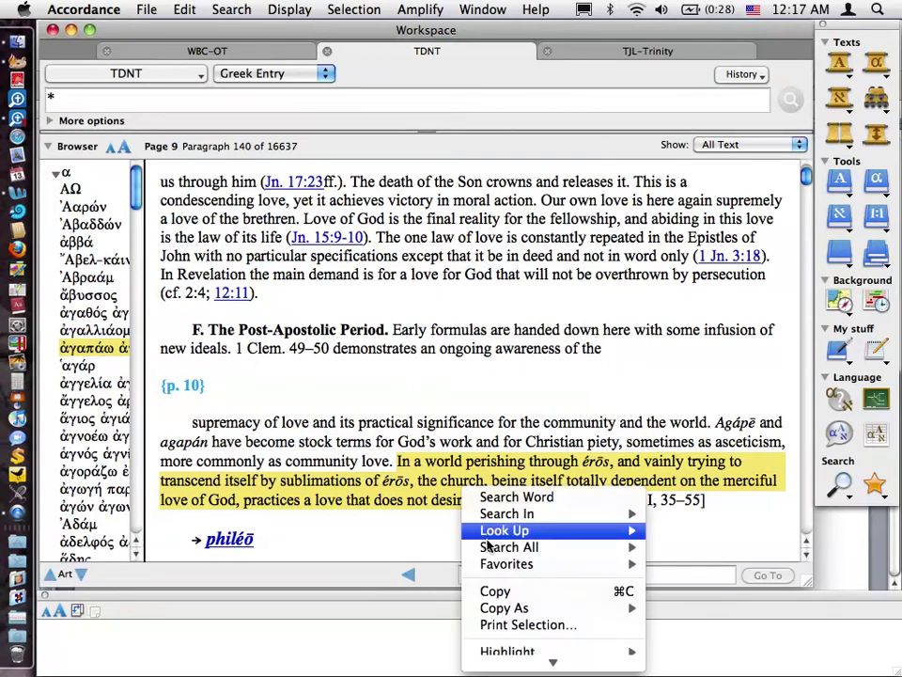
mouse_move(583, 608)
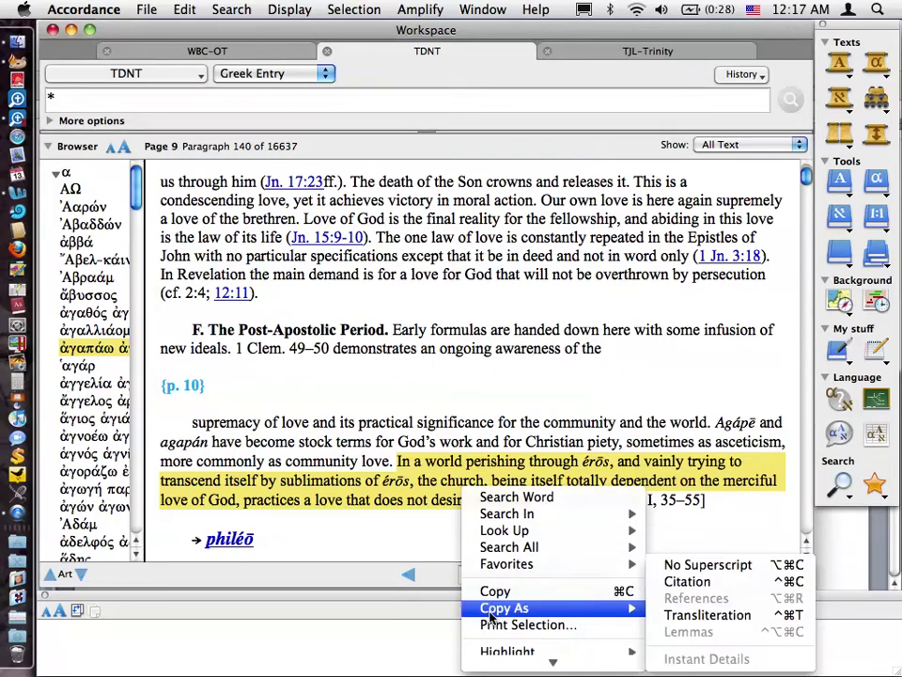
click(703, 583)
key(super+Tab)
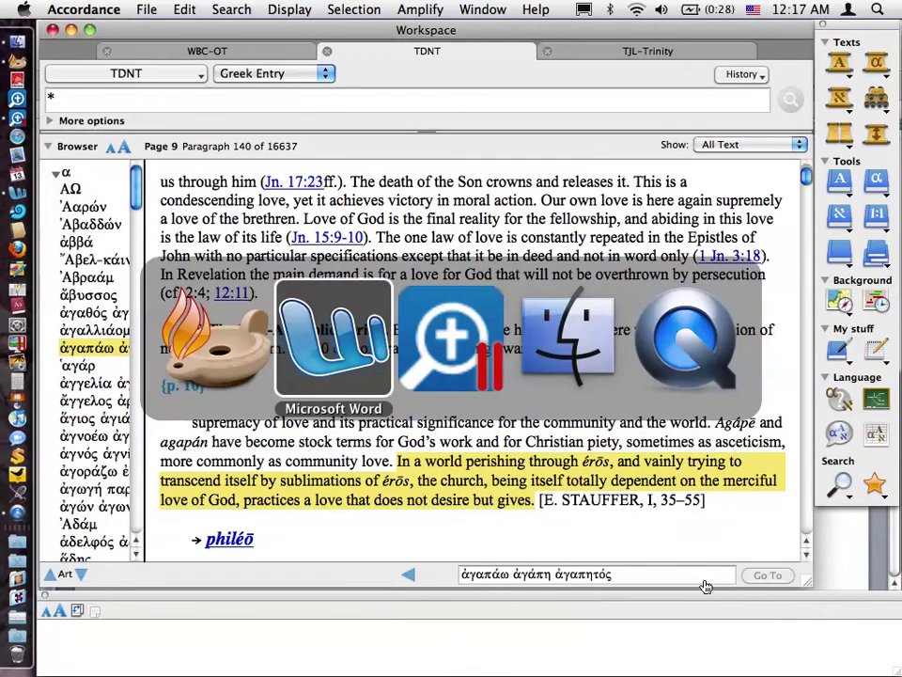
Paste the Accordance citation below the first passage in agape 1, adding footnote 2.
key(super+v)
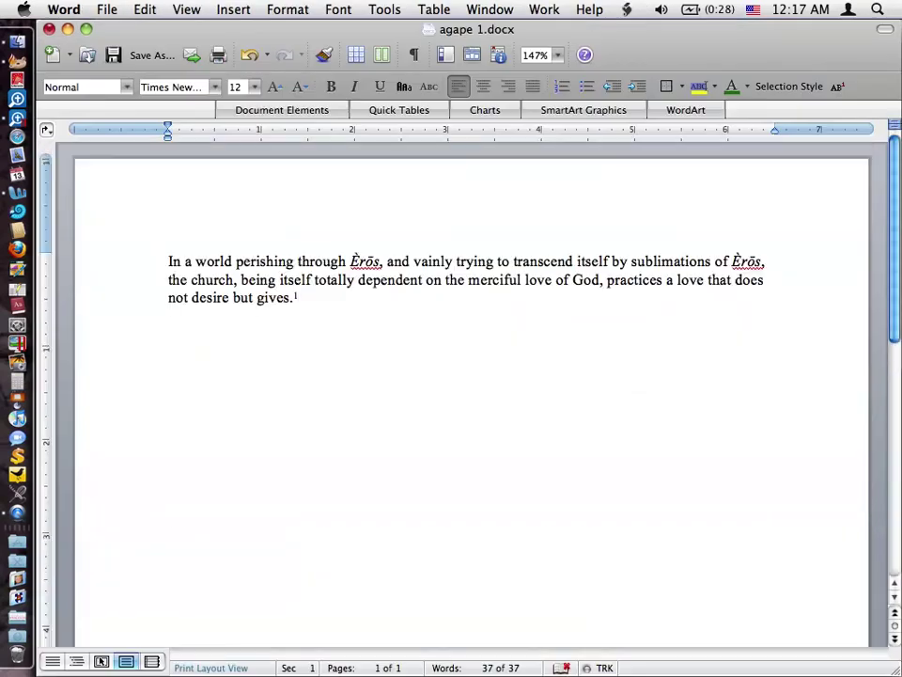
key(super+v)
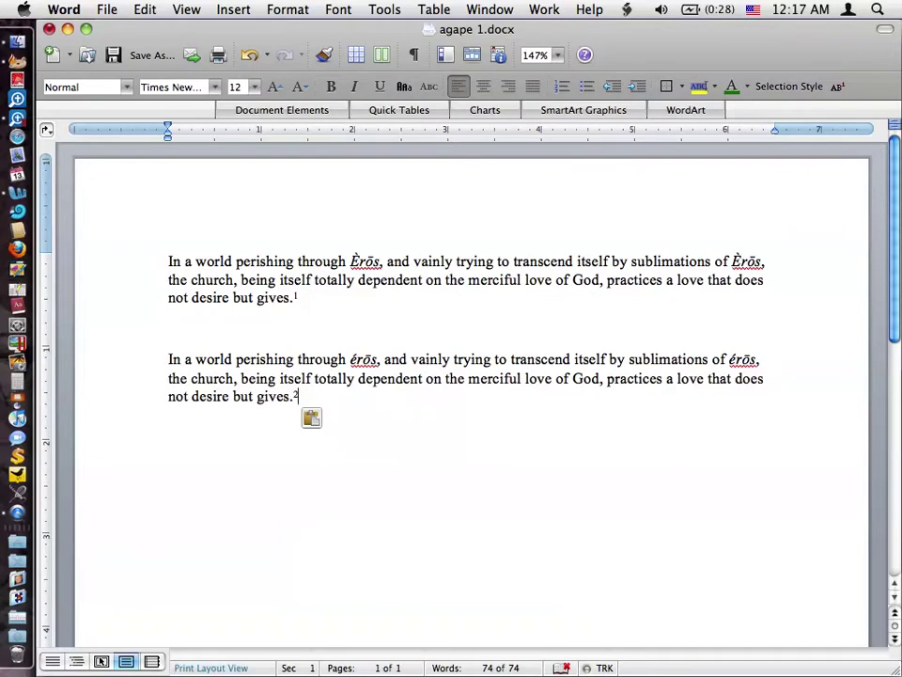
key(super+Tab)
key(super+Tab)
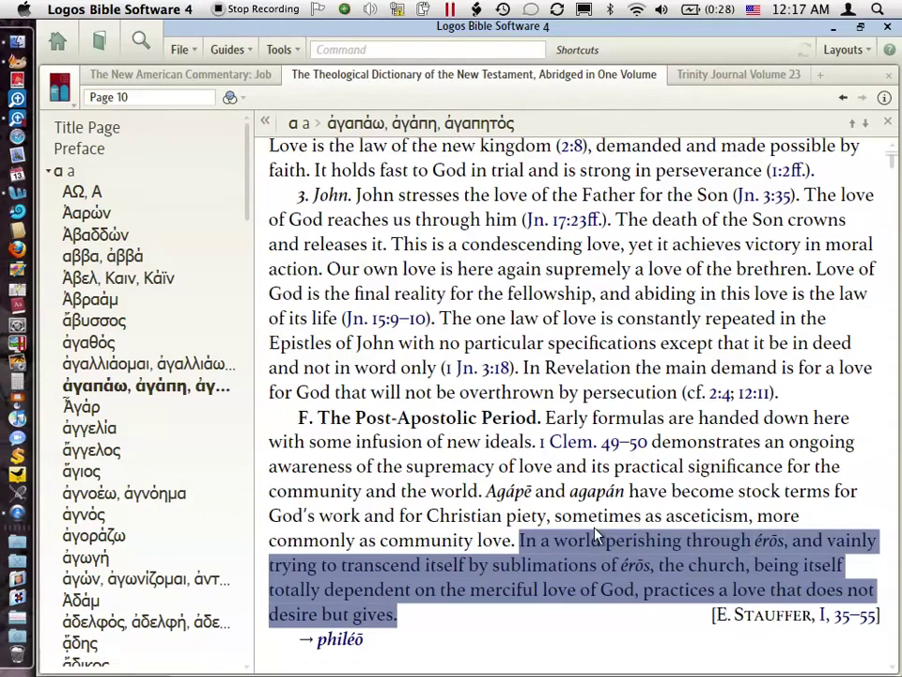
Switch from Logos back to Microsoft Word, leaving the marked TDNT passage unchanged.
key(super+Tab)
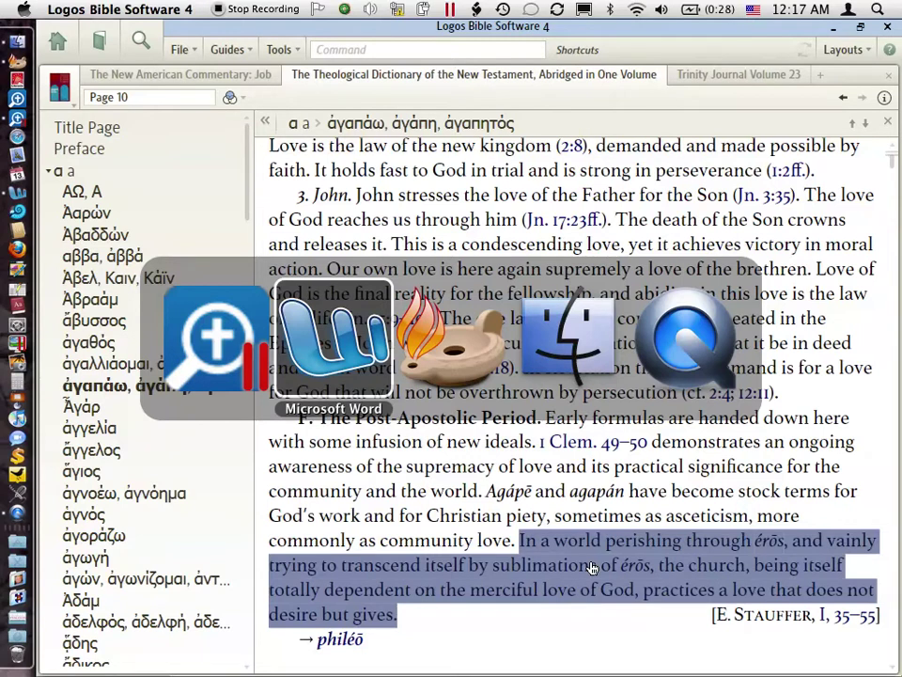
key(super+Tab)
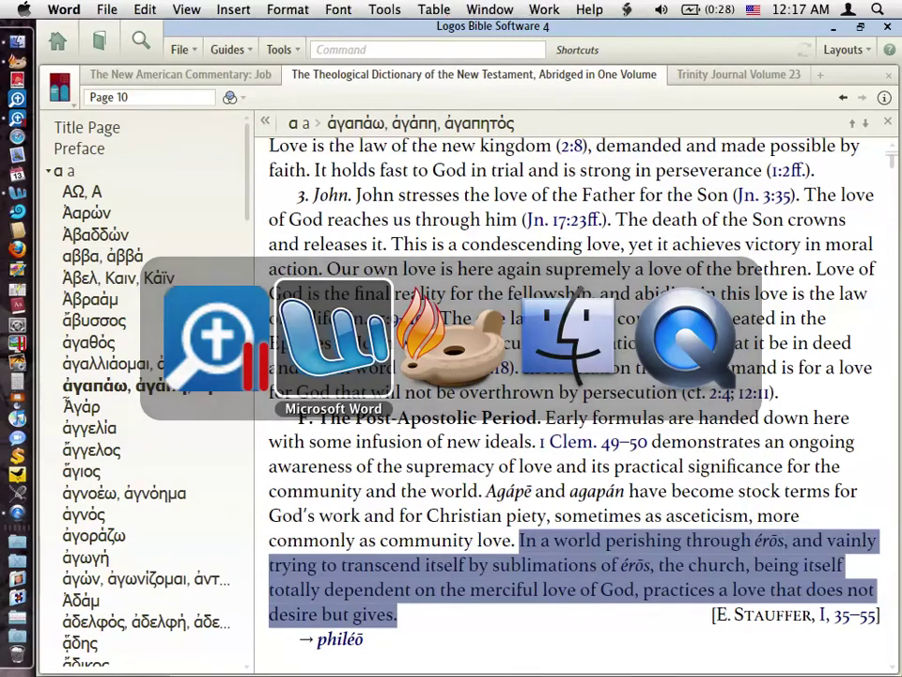
Compare footnotes 1 and 2 in agape 1, then bring Logos to the front.
scroll(312, 318, down, 10)
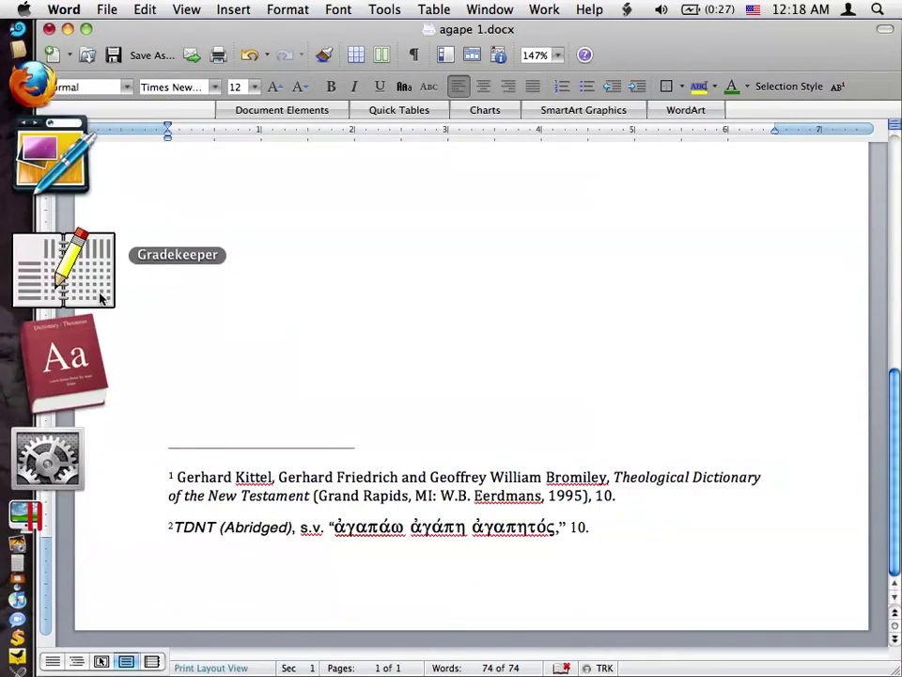
click(33, 118)
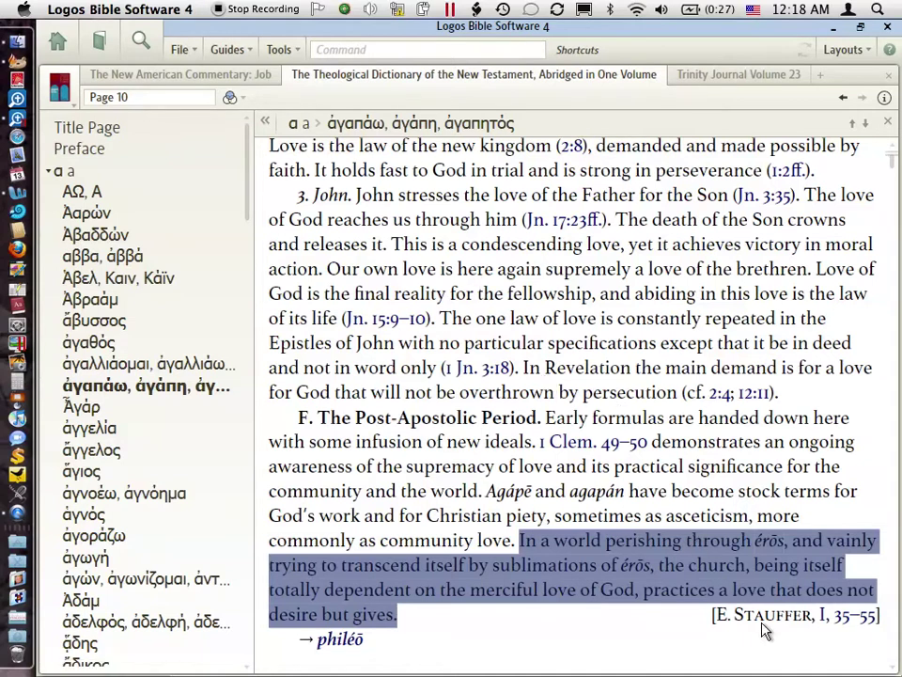
Open agape 2.docx and review its author-credited TDNT citation in footnote 3.
key(super+Tab)
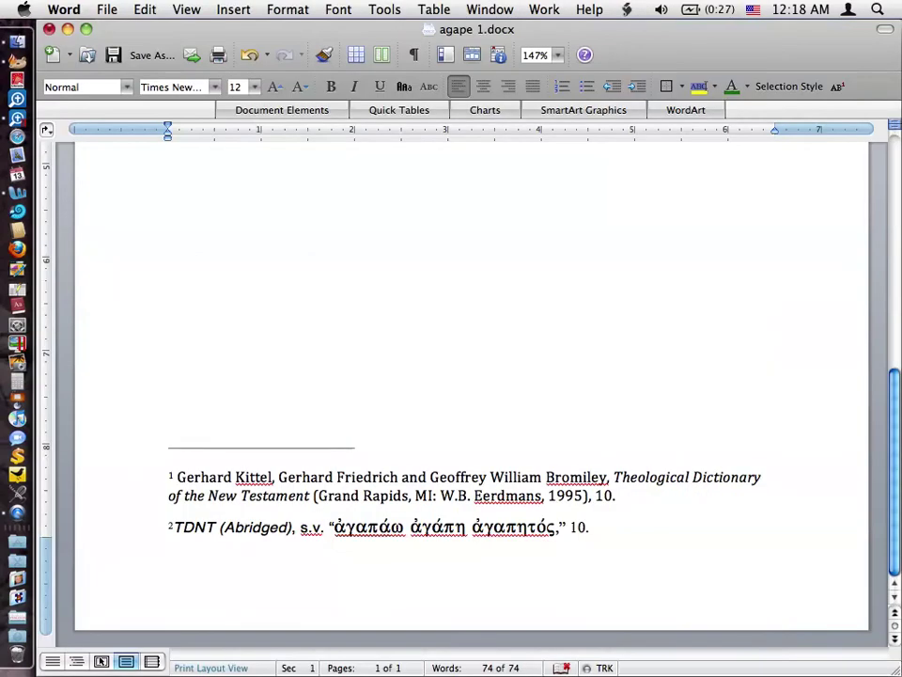
click(490, 9)
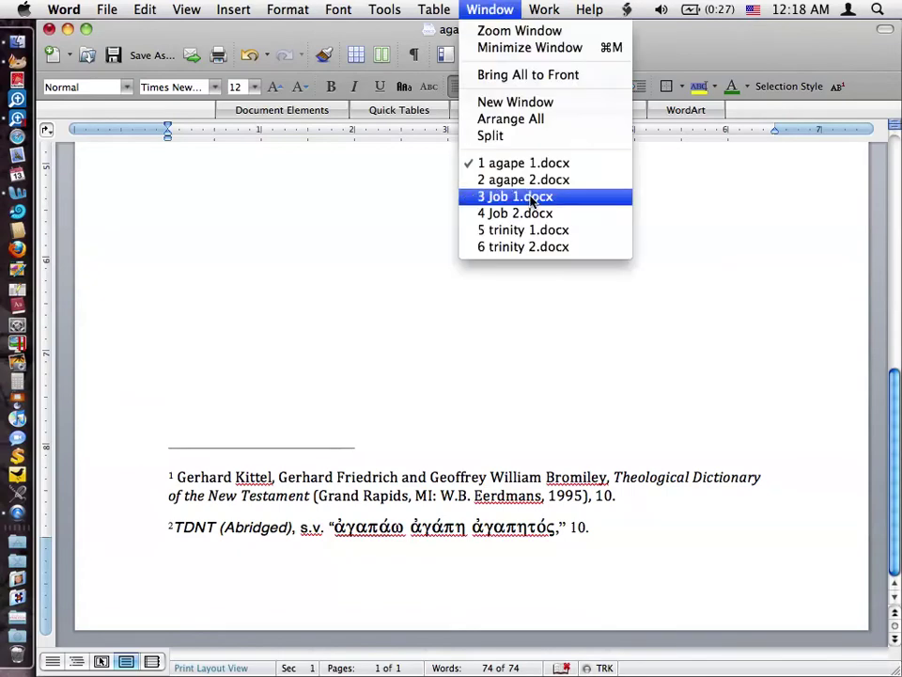
click(536, 179)
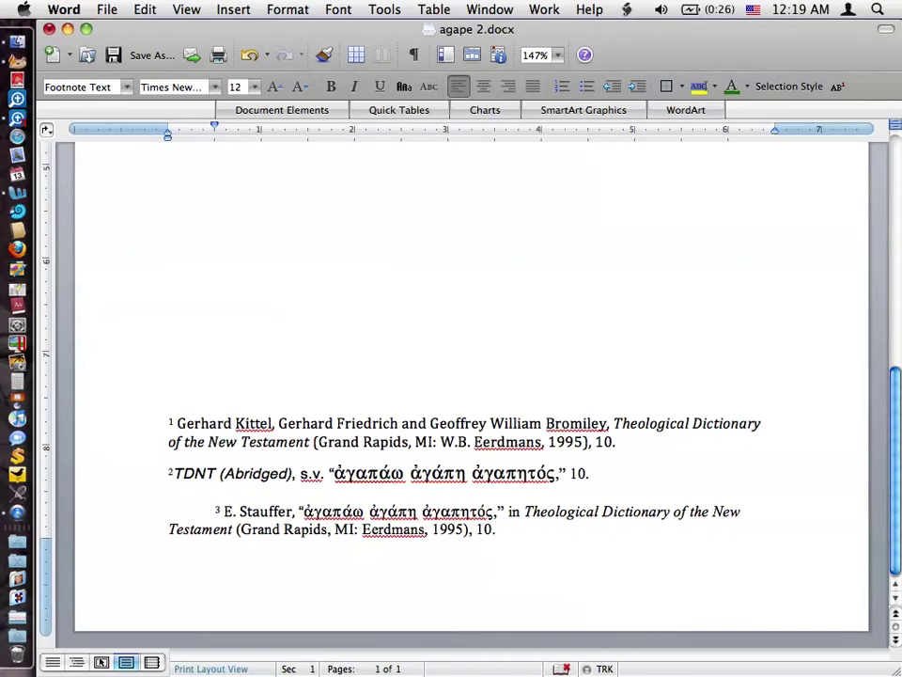
scroll(469, 376, up, 10)
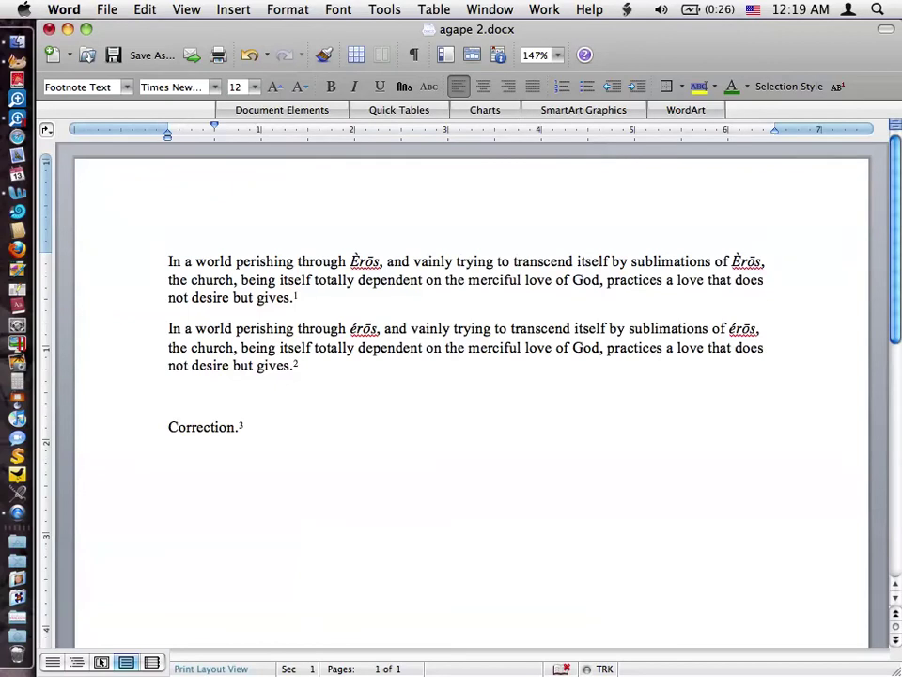
scroll(470, 376, down, 10)
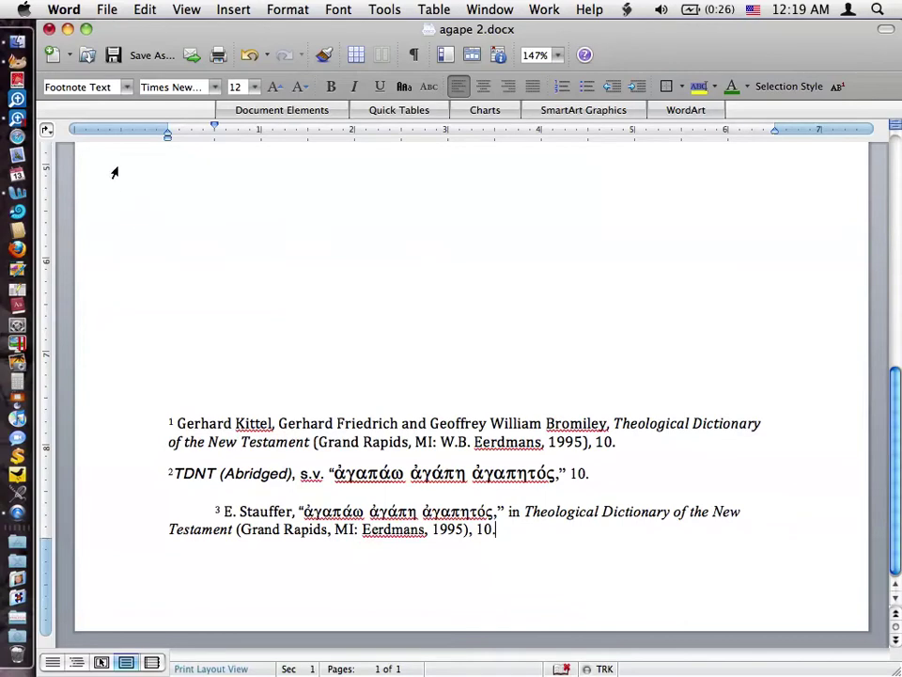
Copy the opening sentence of the Trinity Journal Volume 23 article in Logos.
click(30, 120)
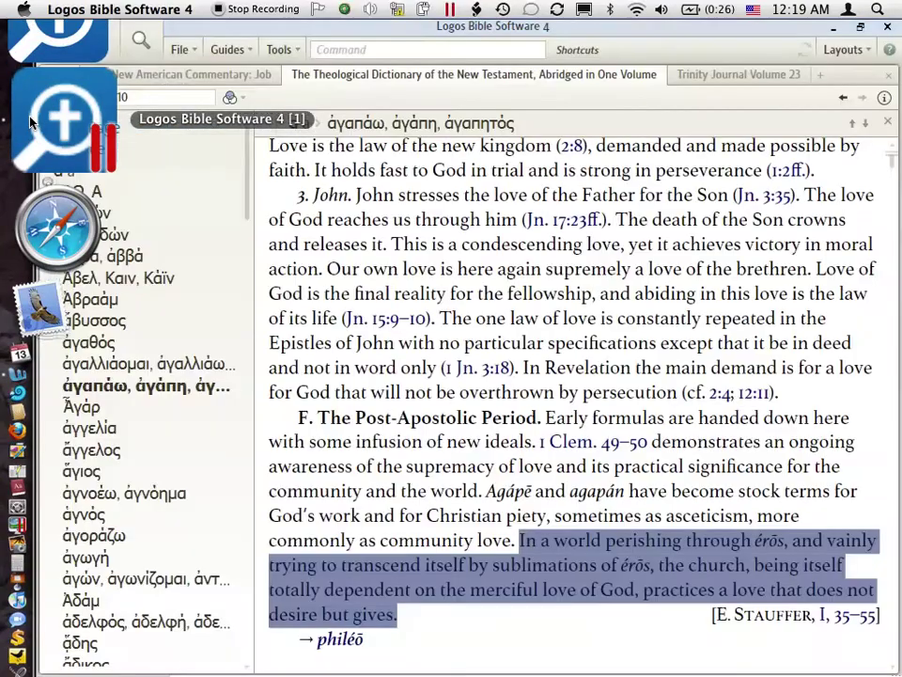
click(706, 83)
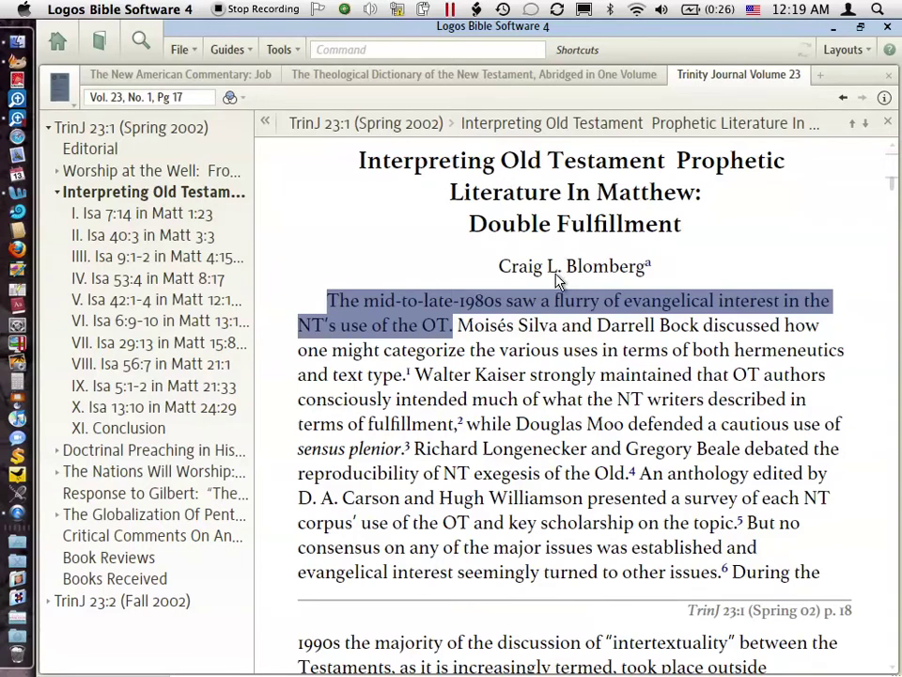
right_click(400, 313)
click(425, 330)
key(super+Tab)
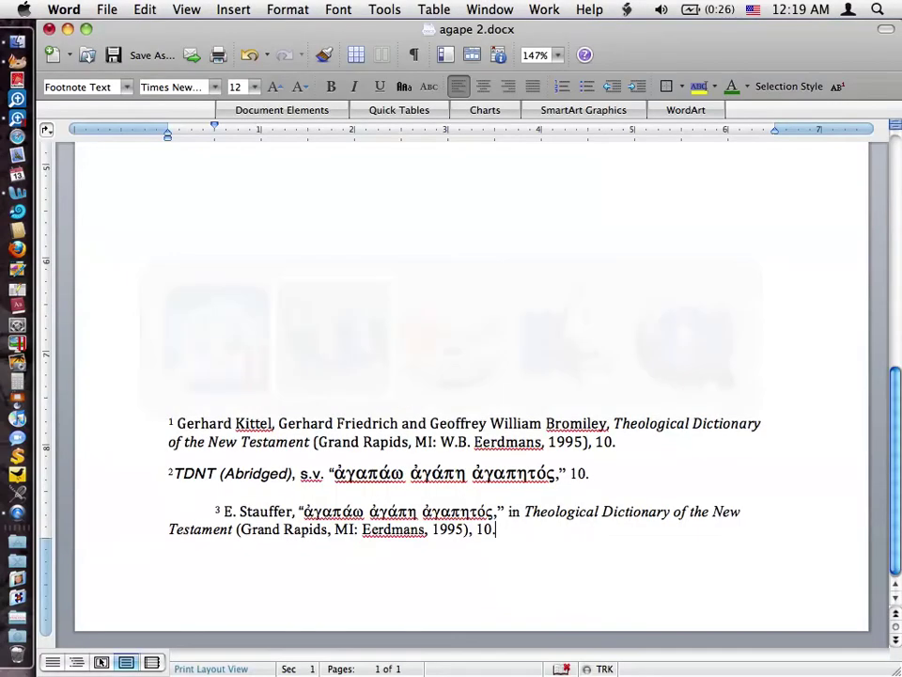
Paste the sentence into trinity 1.docx with footnote 1 citing Trinity Journal Volume 23, page 17.
click(497, 11)
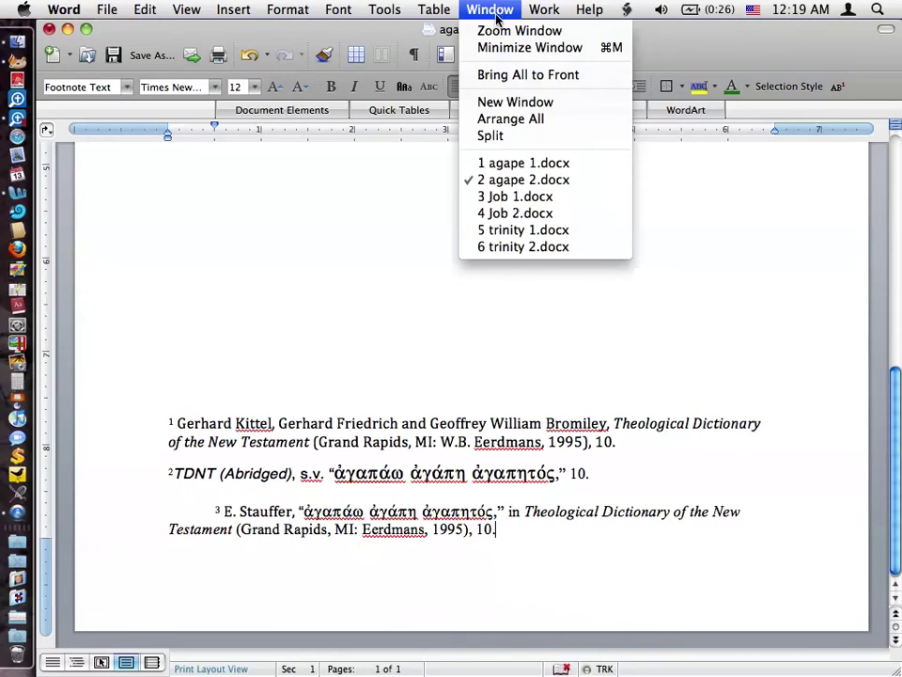
click(516, 230)
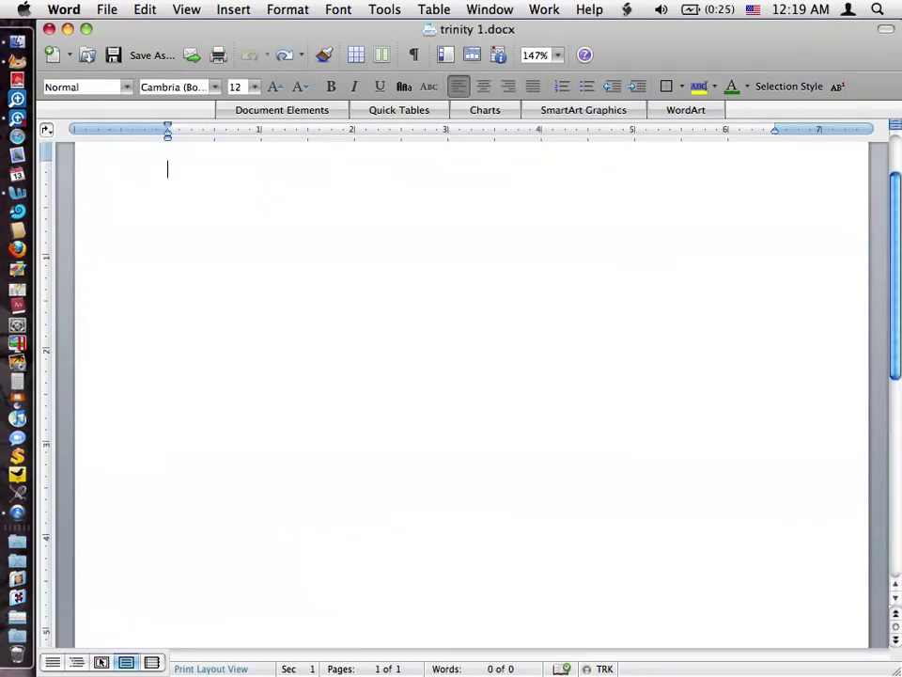
key(super+v)
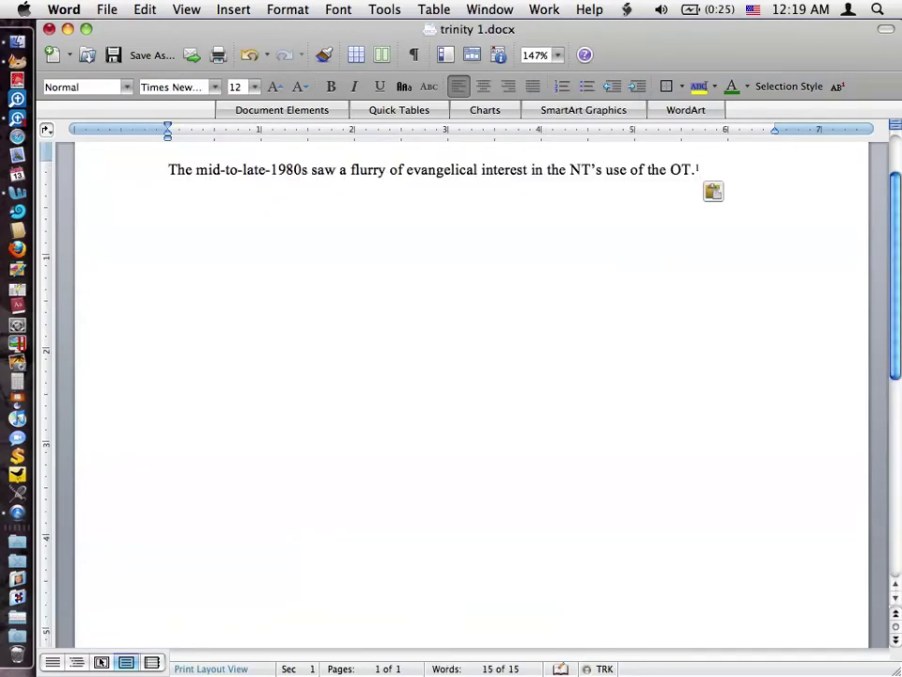
scroll(469, 376, down, 10)
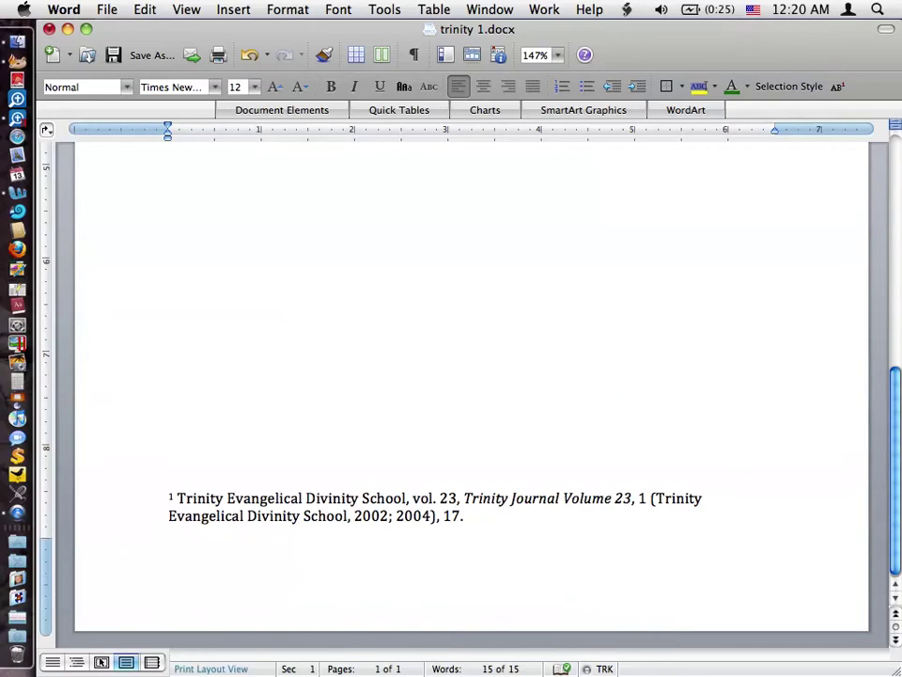
Copy the highlighted opening sentence of the TJL-Trinity article in Accordance as a citation.
key(super+Tab)
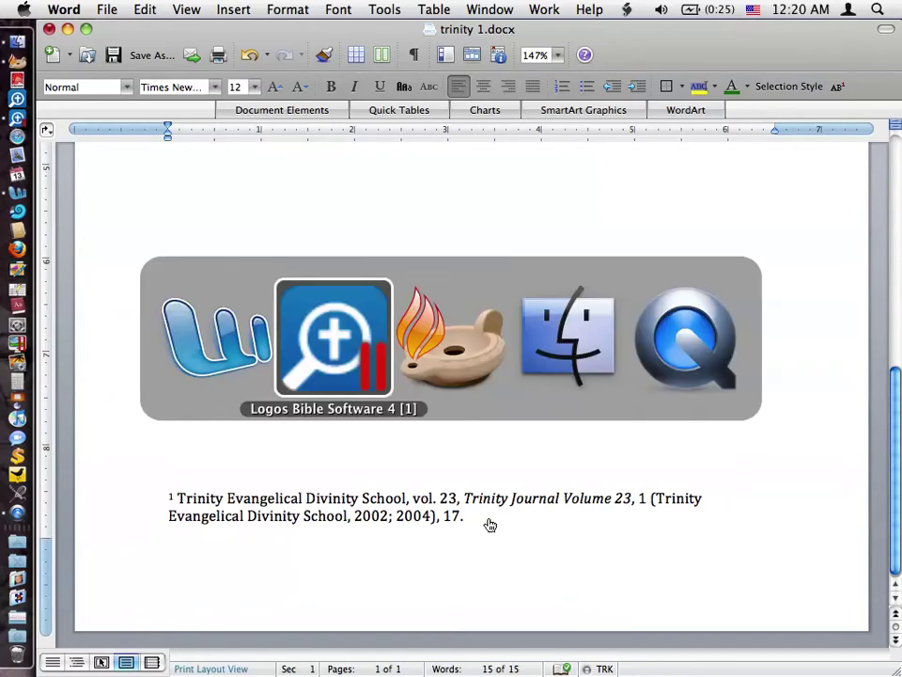
key(super+Tab)
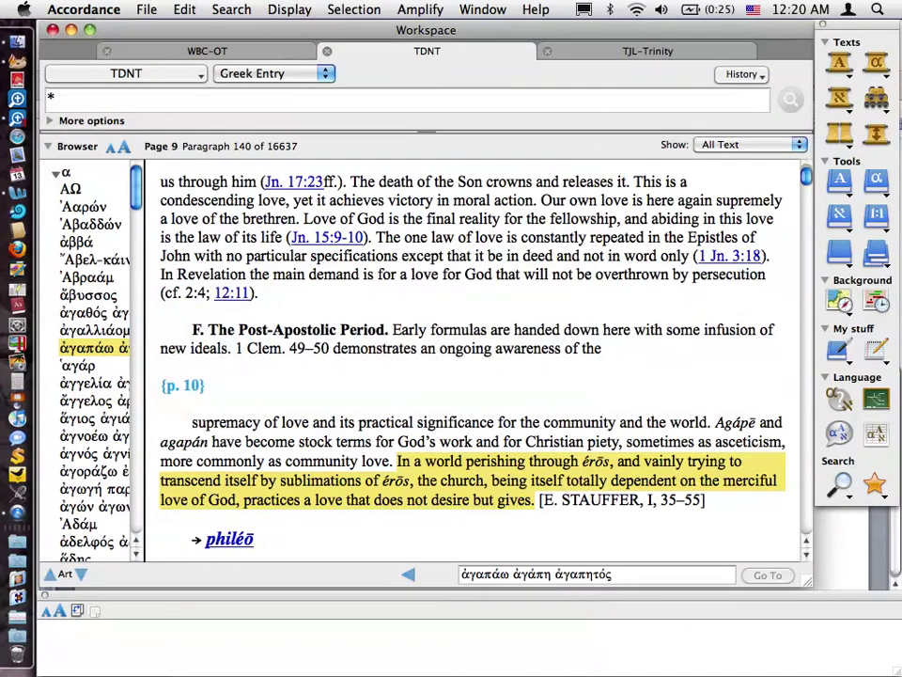
click(636, 54)
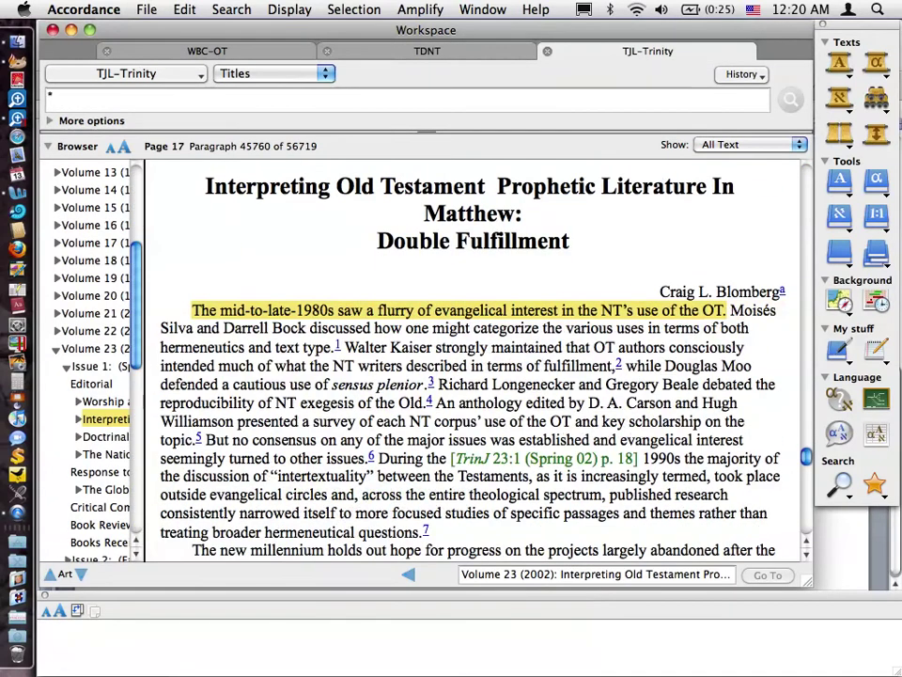
right_click(638, 316)
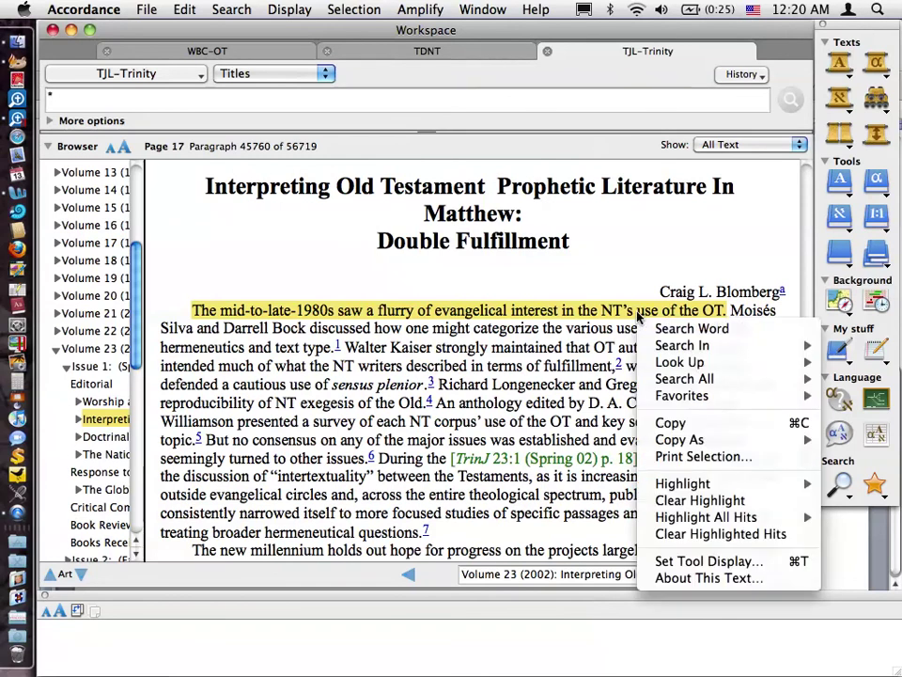
mouse_move(680, 441)
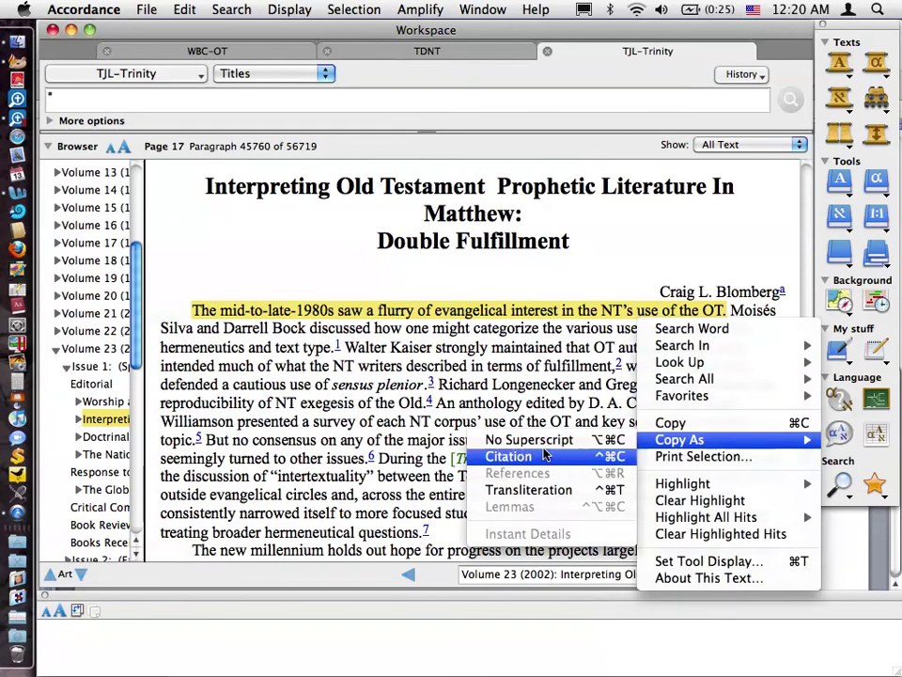
click(529, 458)
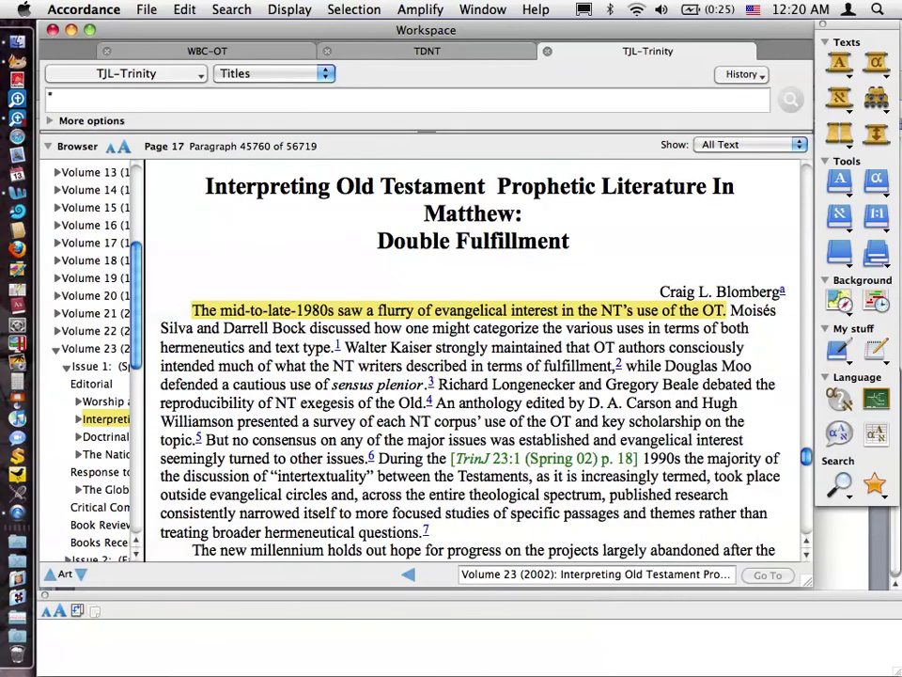
key(super+Tab)
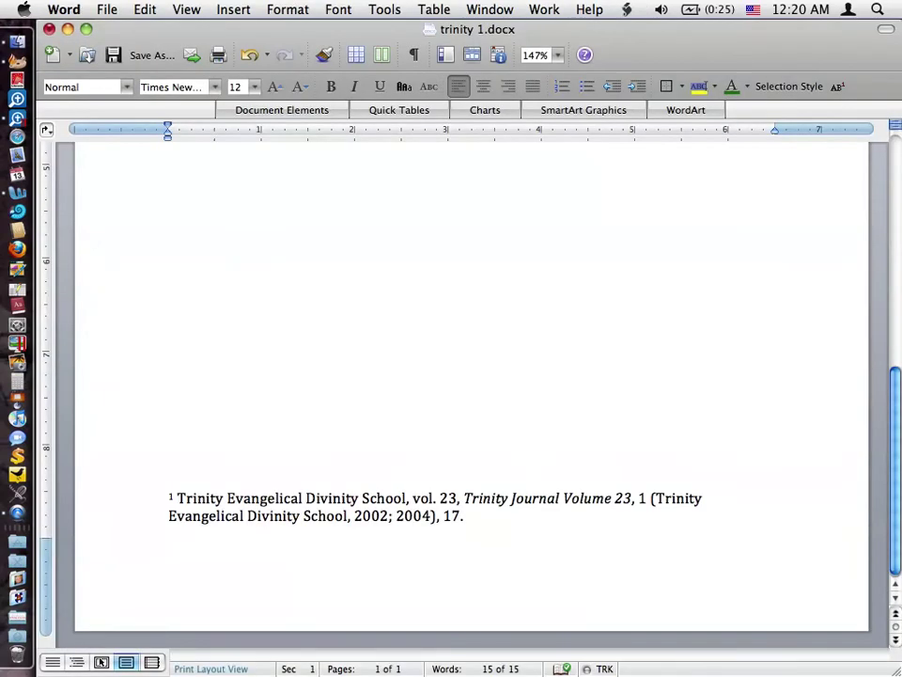
Paste the Accordance sentence on a new line, adding footnote 2 citing Trinity Journal 23, no. 1.
key(Return)
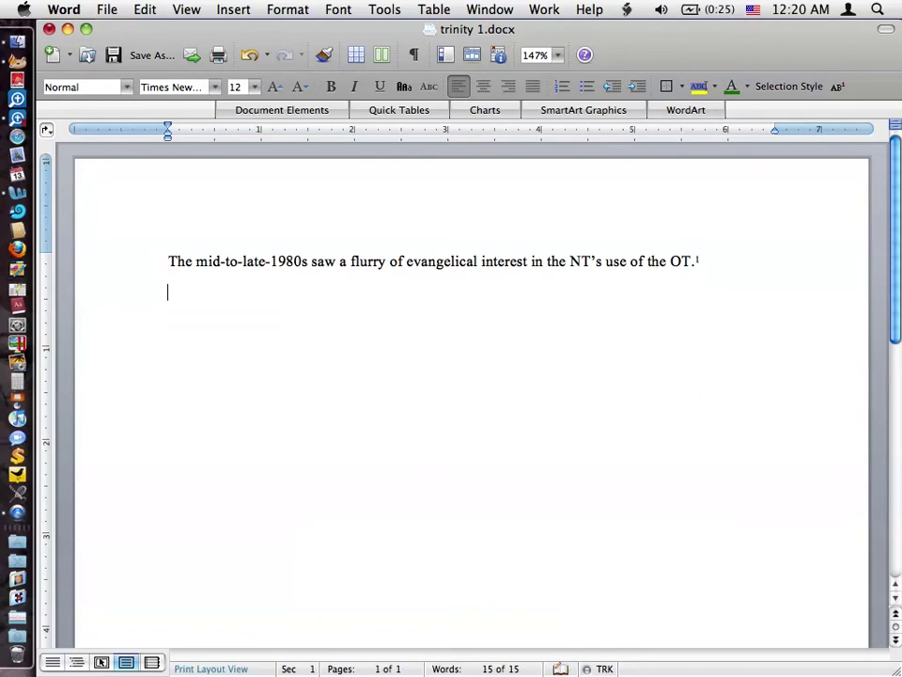
key(super+v)
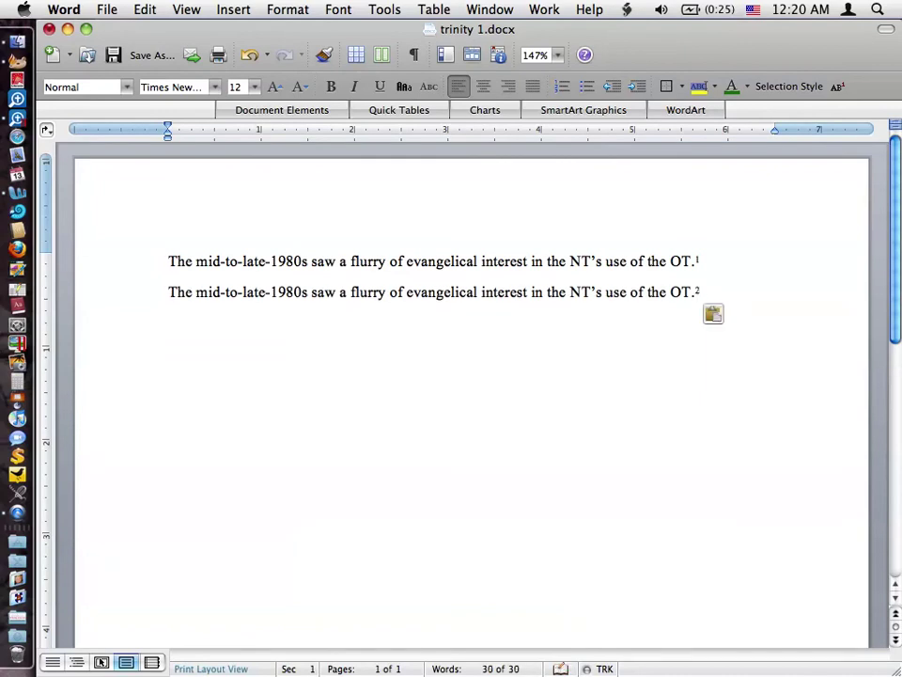
scroll(470, 395, down, 10)
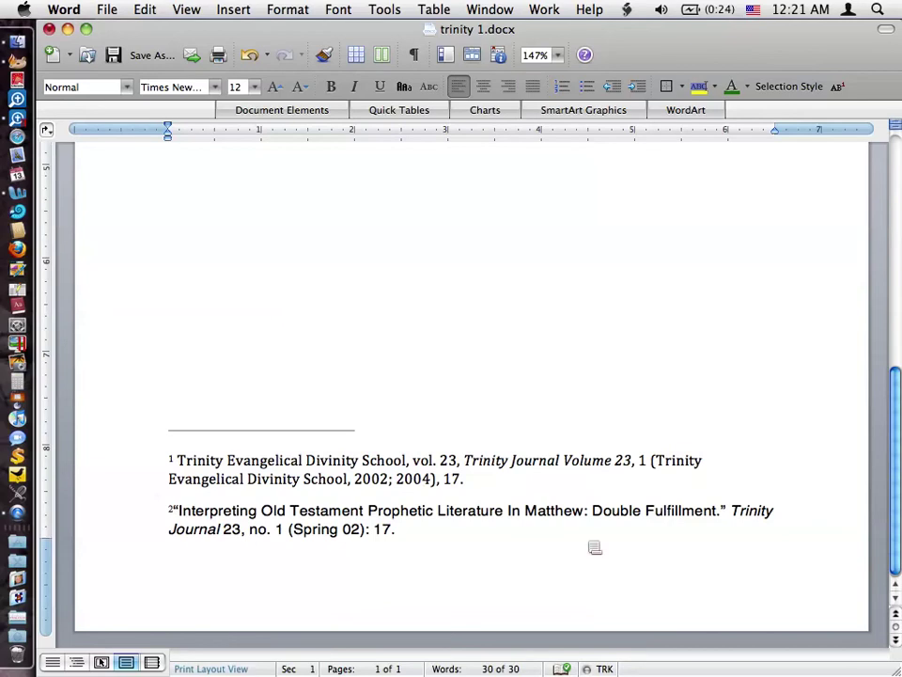
click(492, 8)
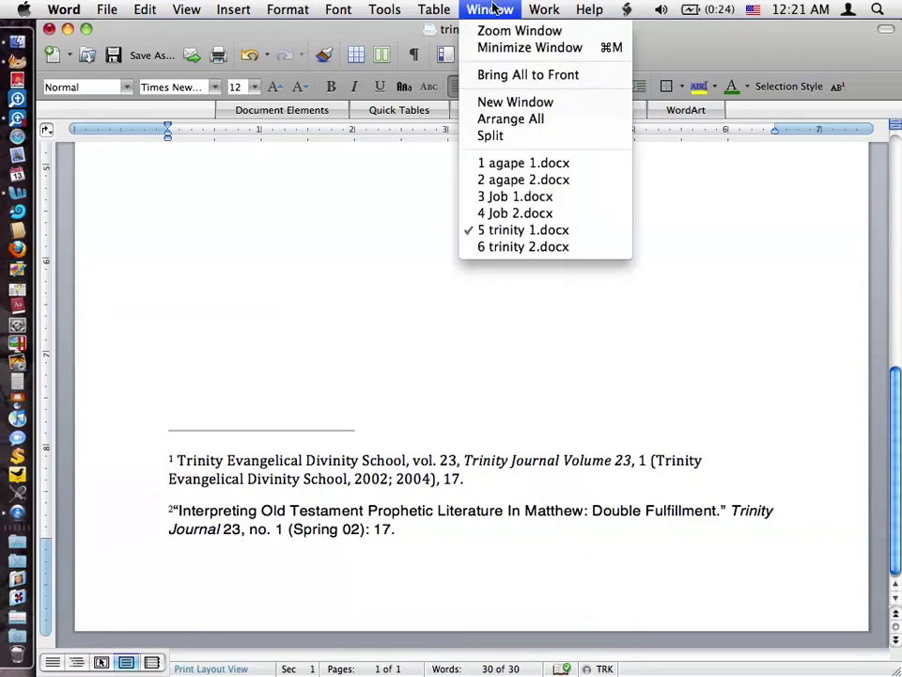
Switch to trinity 2.docx from the Window menu.
click(518, 247)
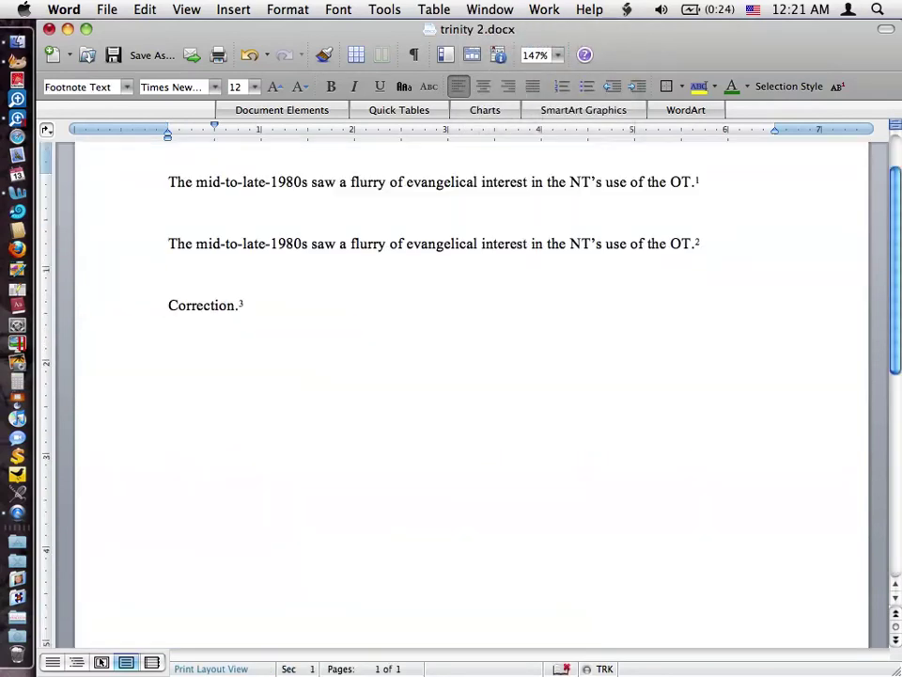